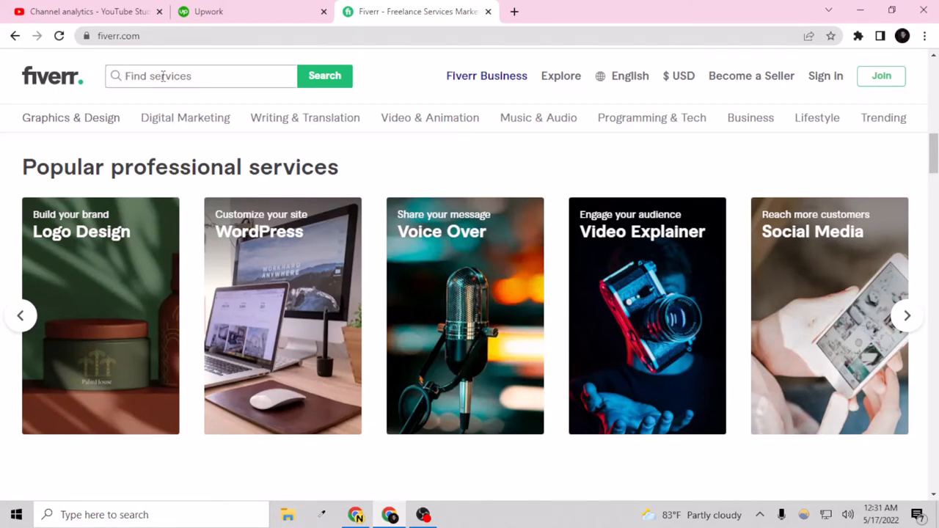
Step: Search the Fiverr marketplace for 'website design' and browse the gig result cards
click(163, 78)
text(web)
text(sit)
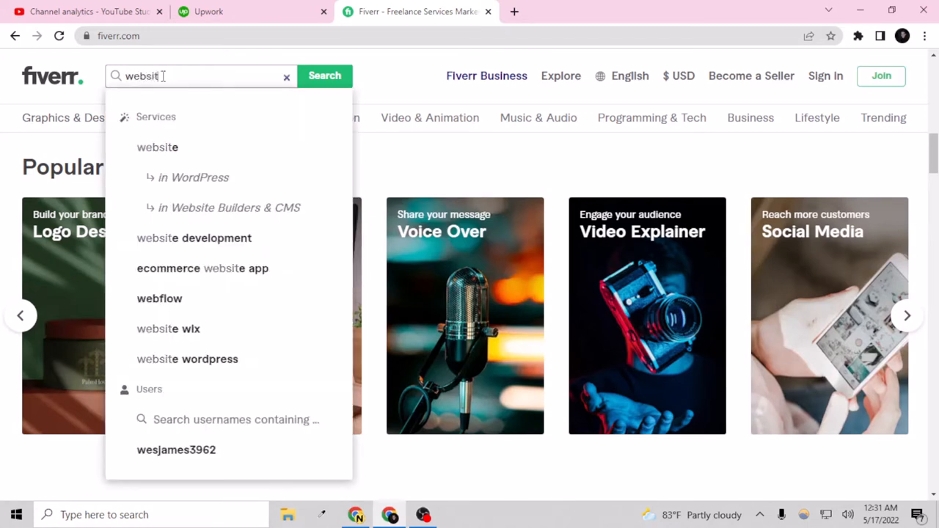
text(e desi)
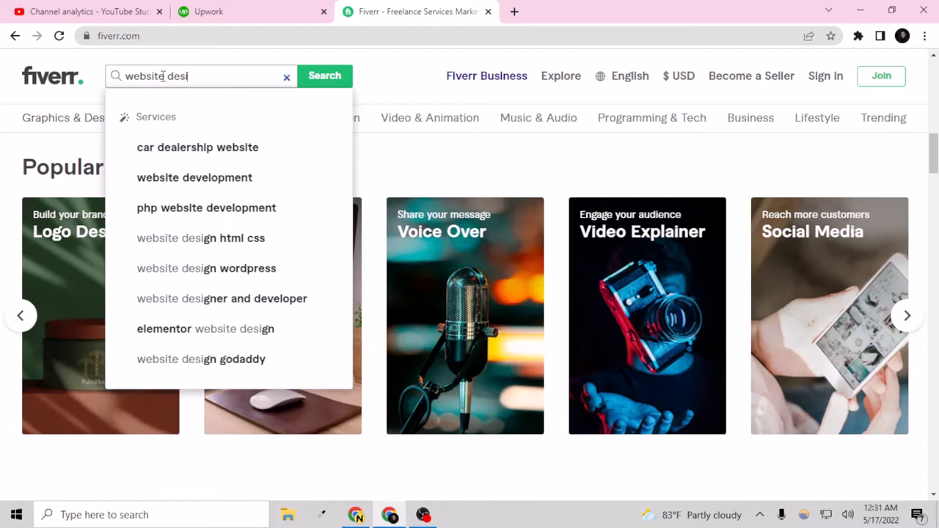
text(gn)
key(Return)
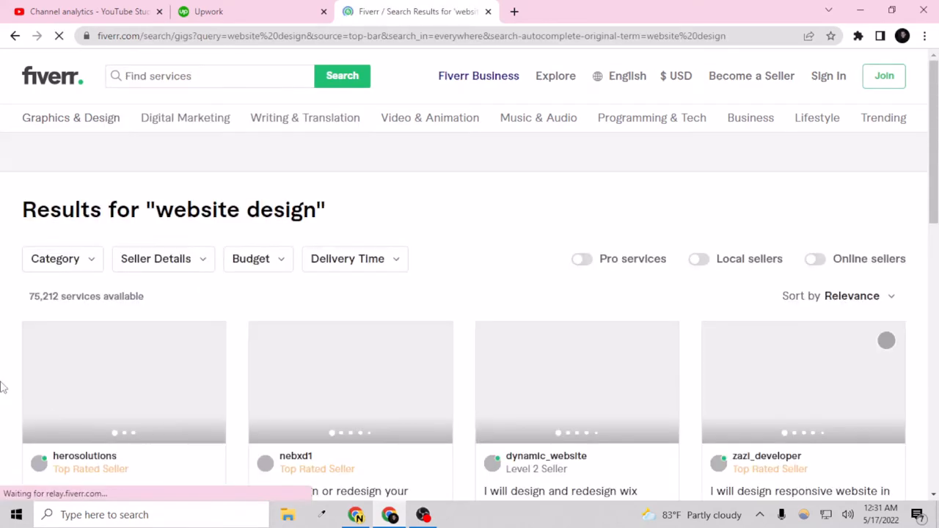
scroll(159, 393, down, 4)
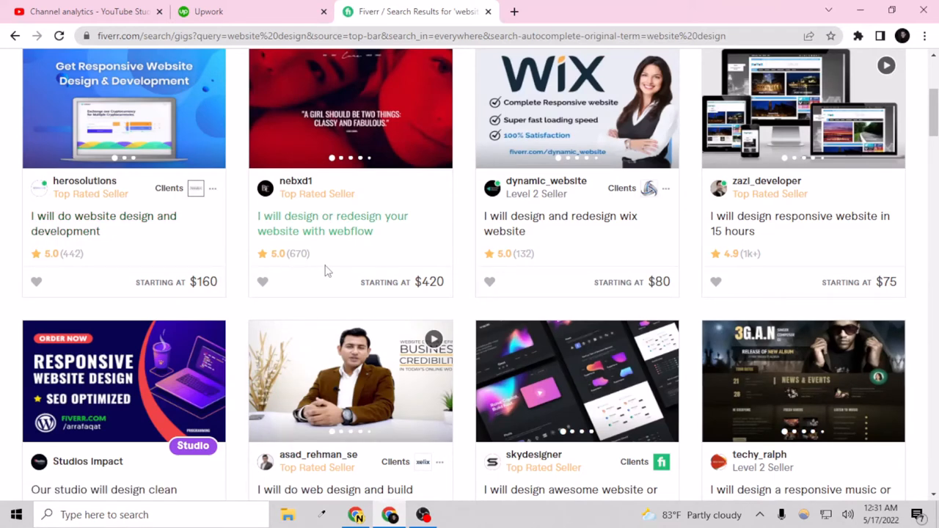
scroll(327, 271, down, 1)
scroll(327, 271, down, 2)
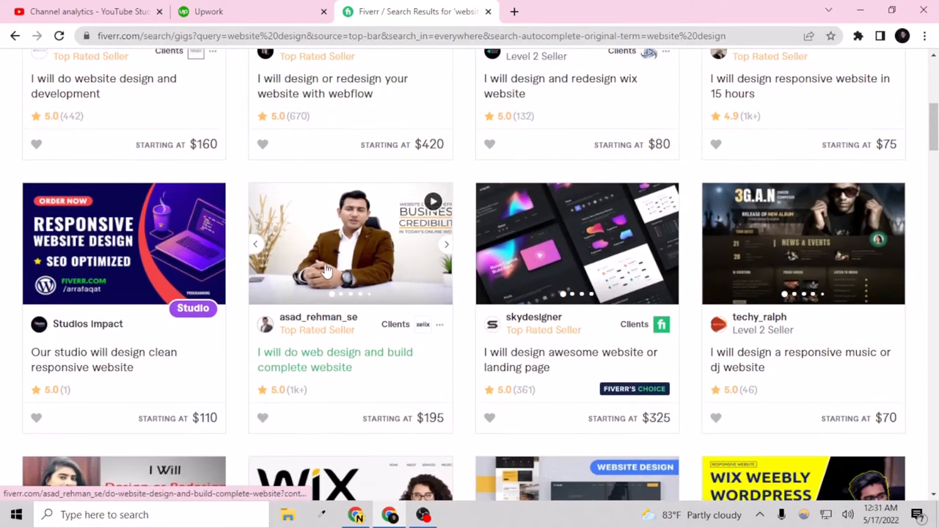
scroll(327, 271, down, 2)
scroll(327, 271, down, 2)
scroll(328, 271, down, 2)
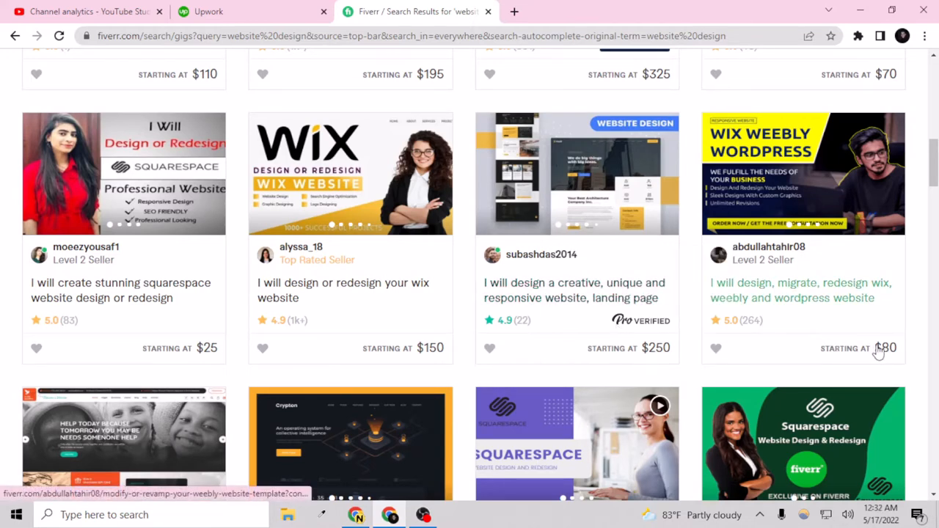
scroll(633, 341, down, 3)
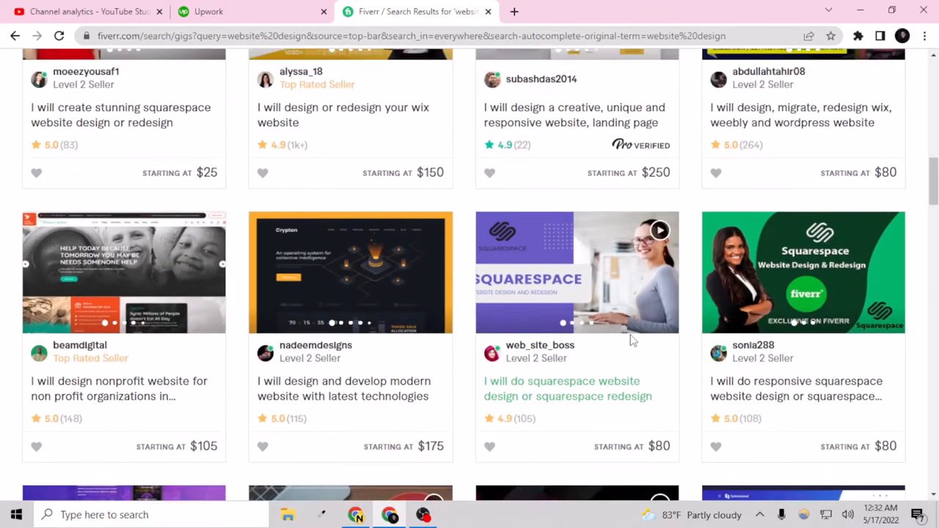
scroll(633, 341, up, 2)
scroll(631, 278, down, 1)
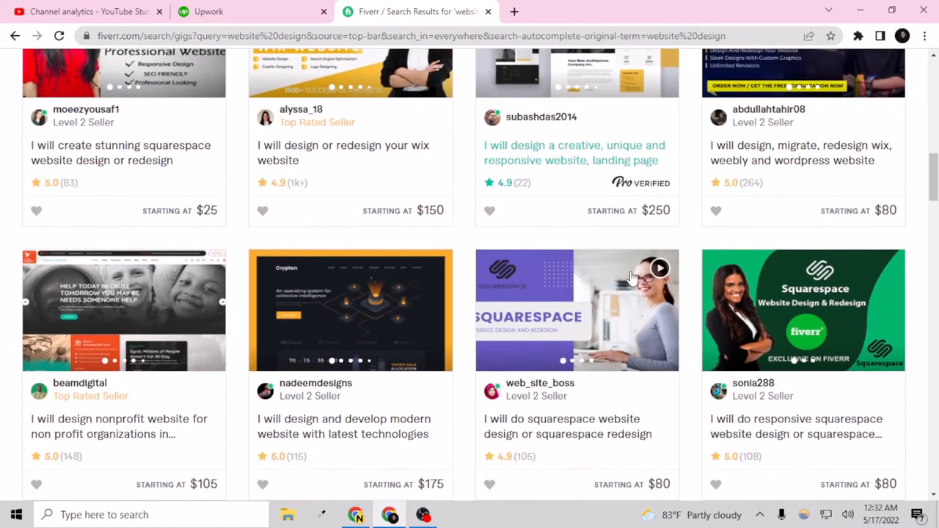
click(631, 277)
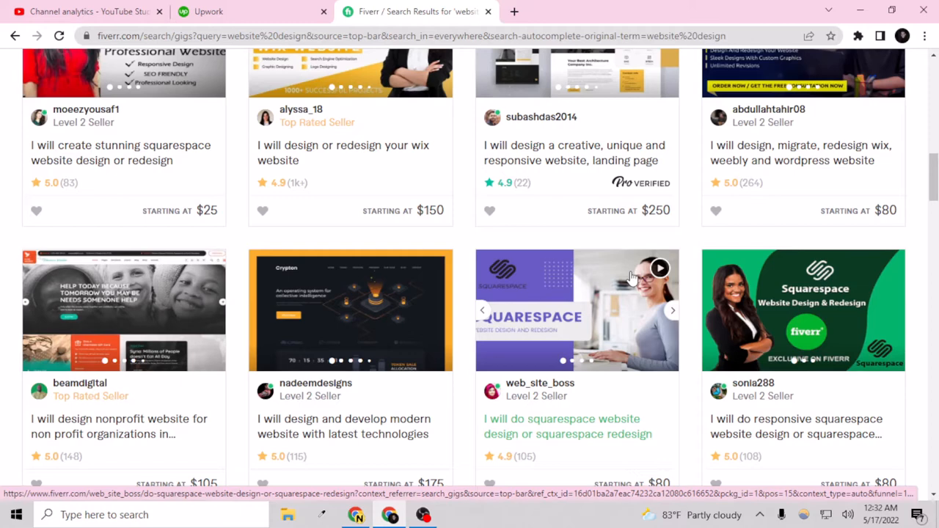
scroll(631, 278, up, 1)
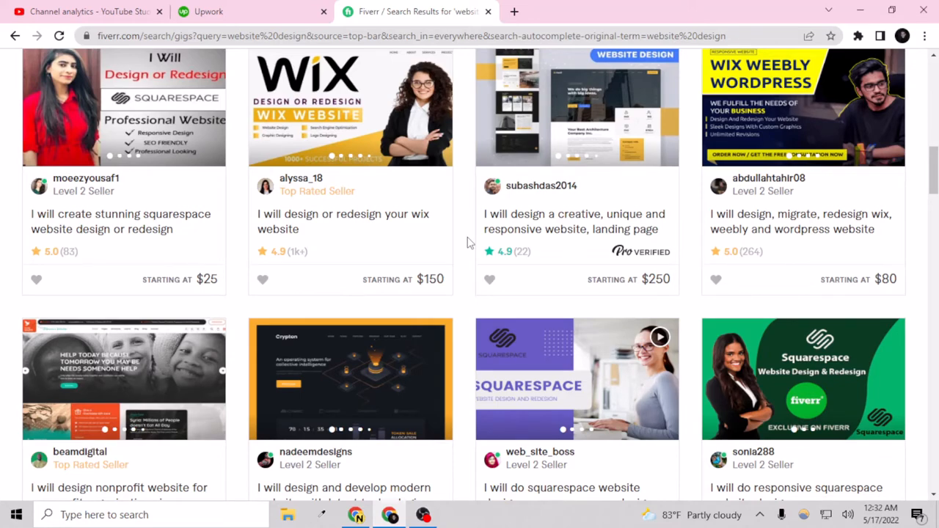
scroll(470, 242, down, 4)
scroll(470, 243, down, 1)
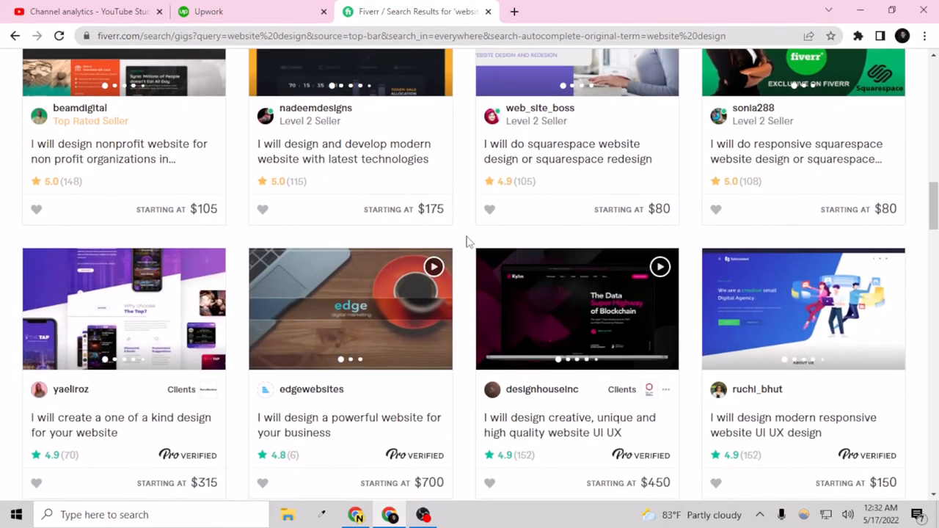
scroll(469, 242, down, 3)
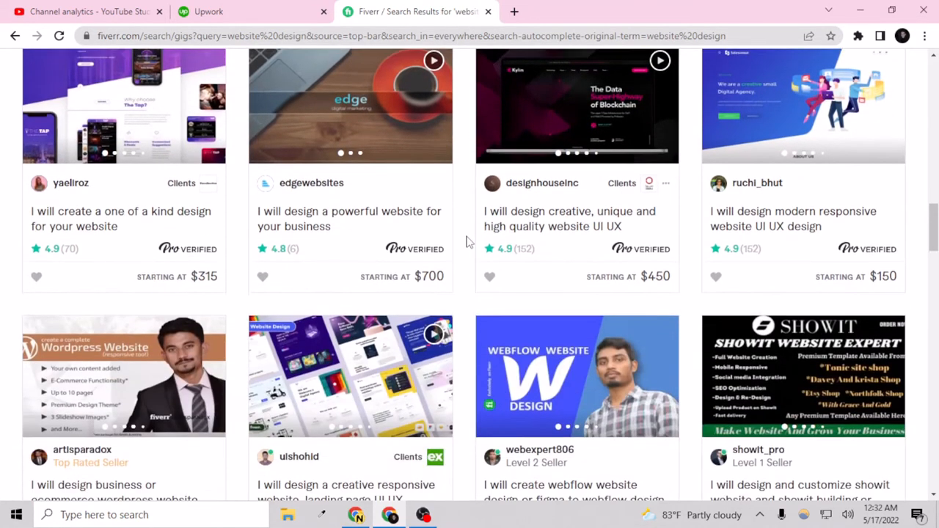
scroll(470, 242, down, 1)
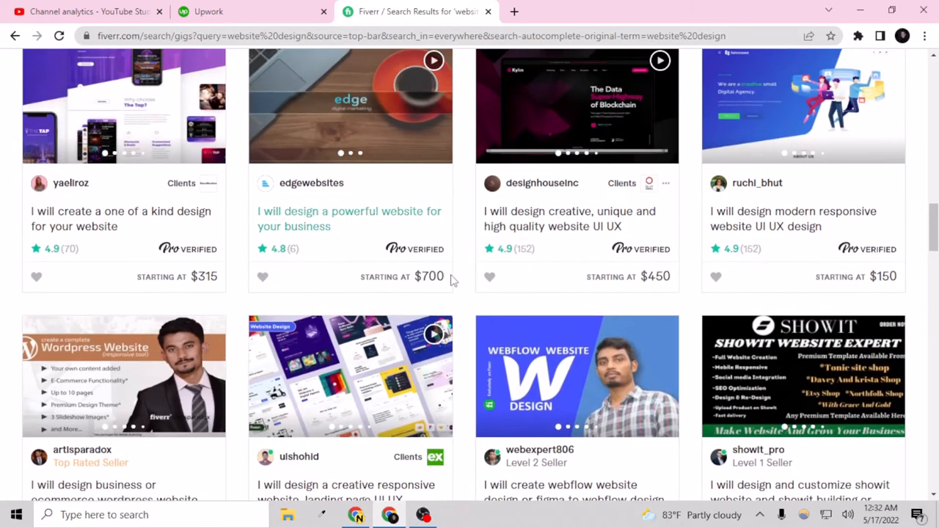
mouse_move(415, 250)
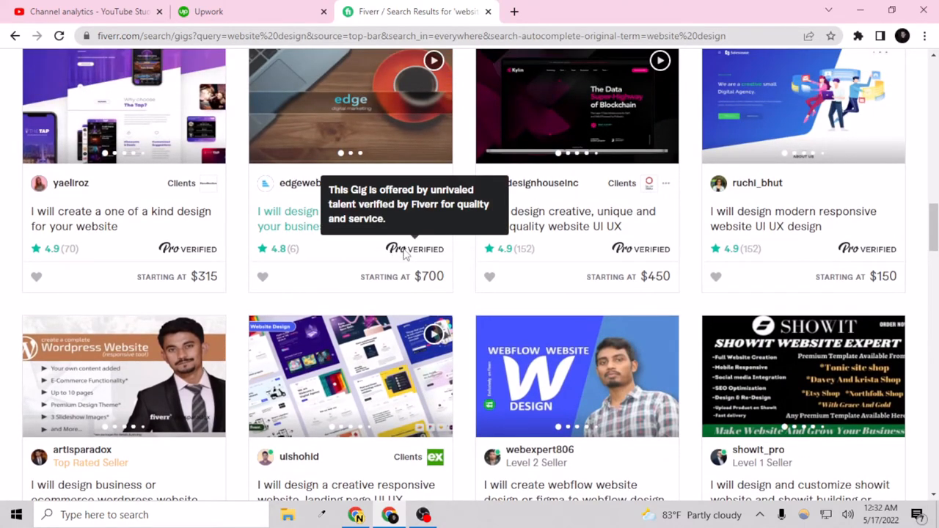
scroll(407, 257, up, 2)
scroll(407, 257, down, 1)
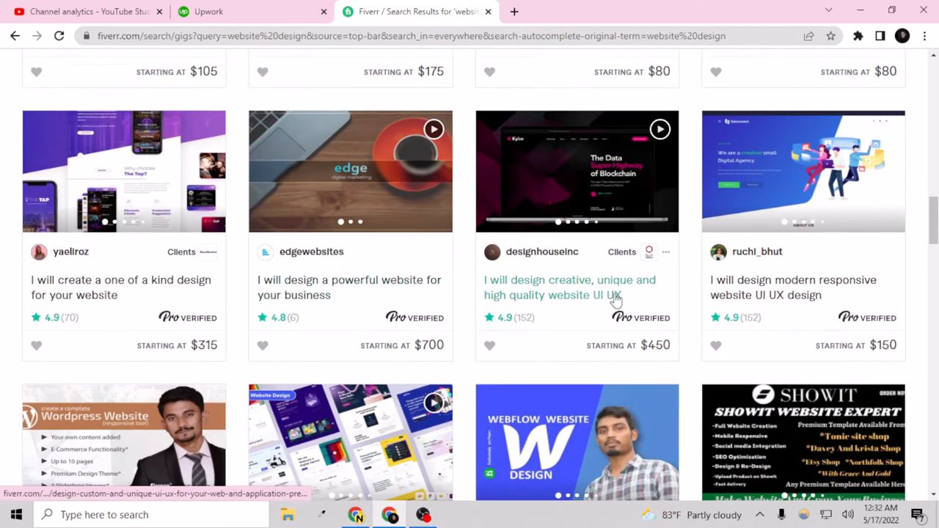
scroll(616, 297, down, 3)
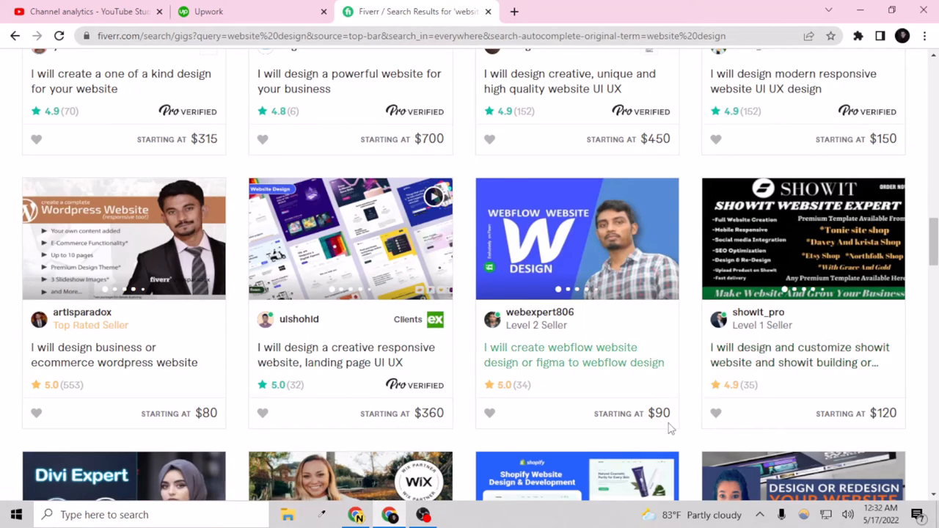
scroll(670, 429, up, 3)
scroll(558, 397, up, 5)
scroll(550, 387, up, 5)
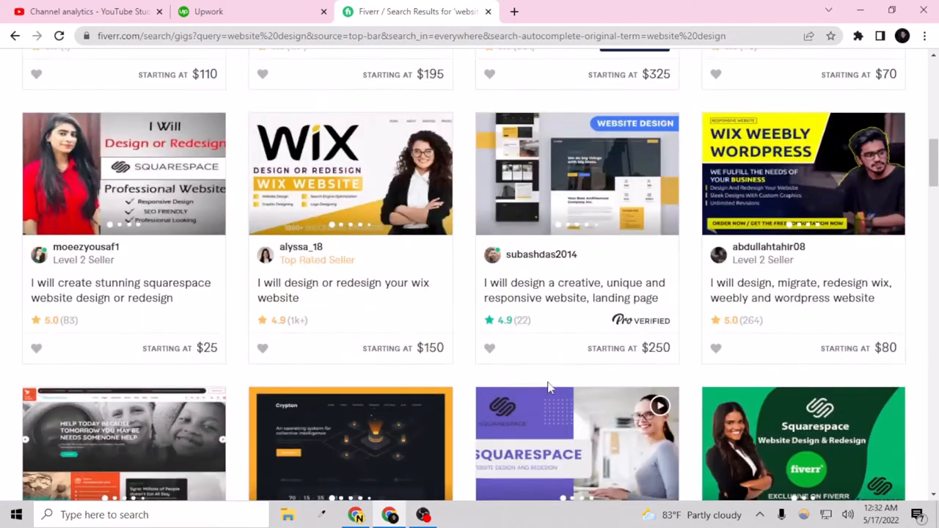
scroll(550, 387, up, 5)
scroll(513, 330, up, 5)
scroll(493, 295, up, 2)
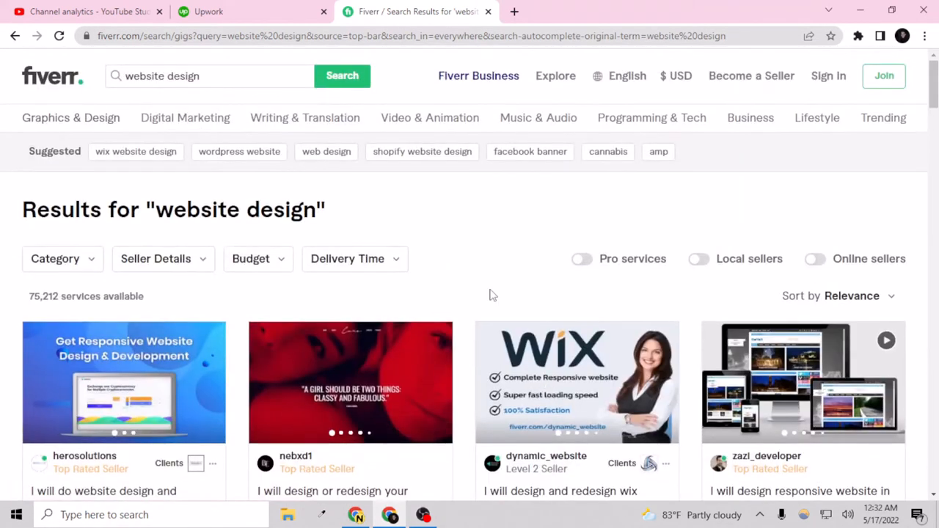
scroll(487, 250, down, 5)
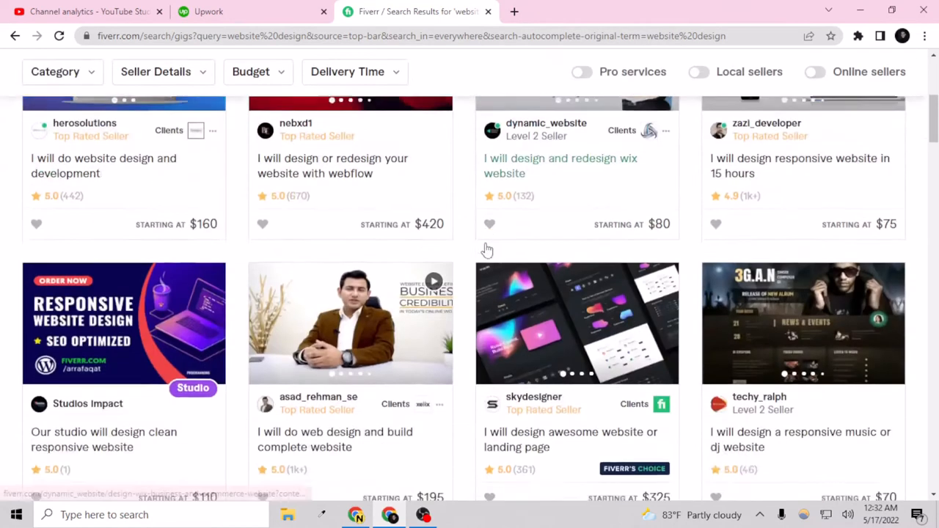
scroll(487, 249, down, 2)
scroll(484, 256, down, 2)
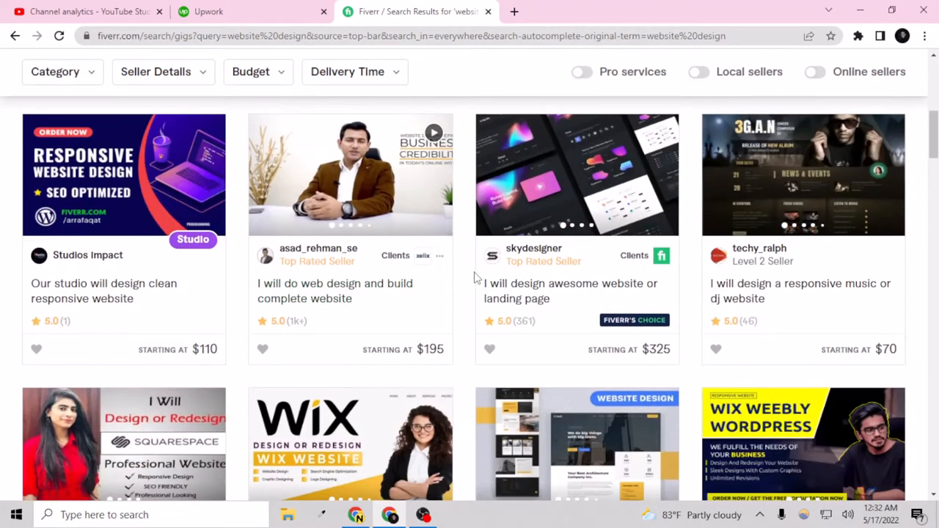
mouse_move(635, 469)
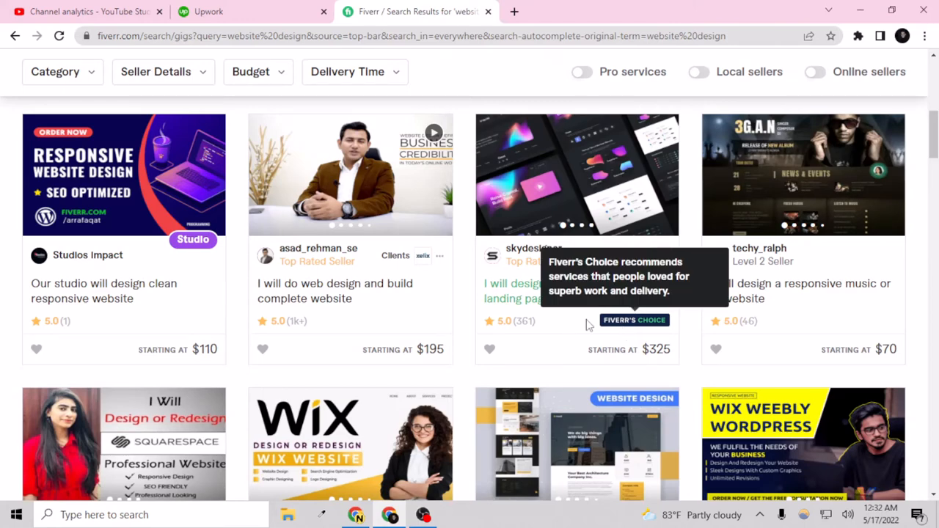
scroll(622, 330, up, 10)
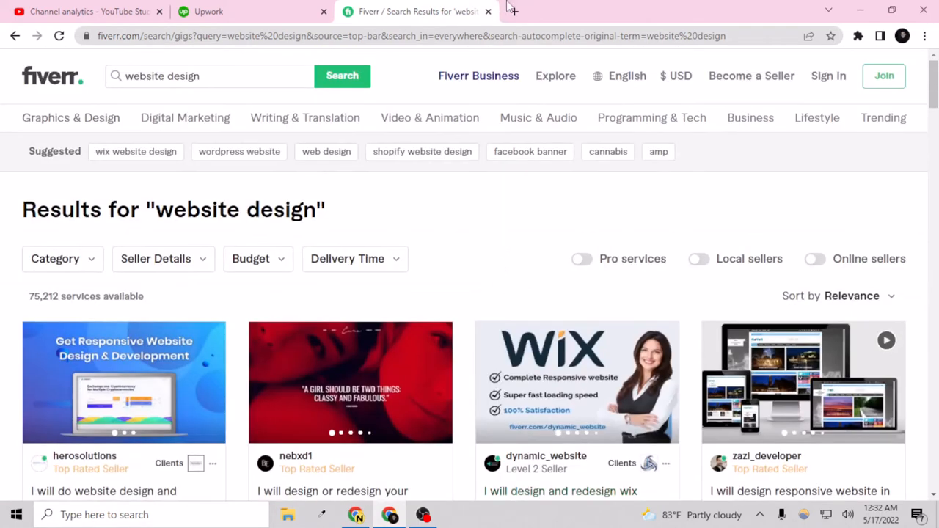
Step: Google 'how to become a fiverr pro' in a new tab and open the blog.fiverr.com guide
click(513, 11)
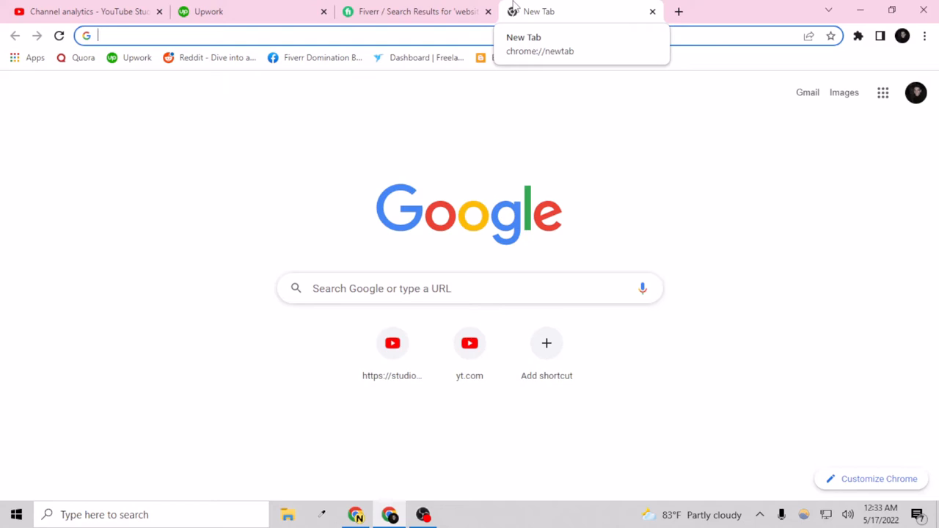
text(how to become a fiverr pro)
key(Return)
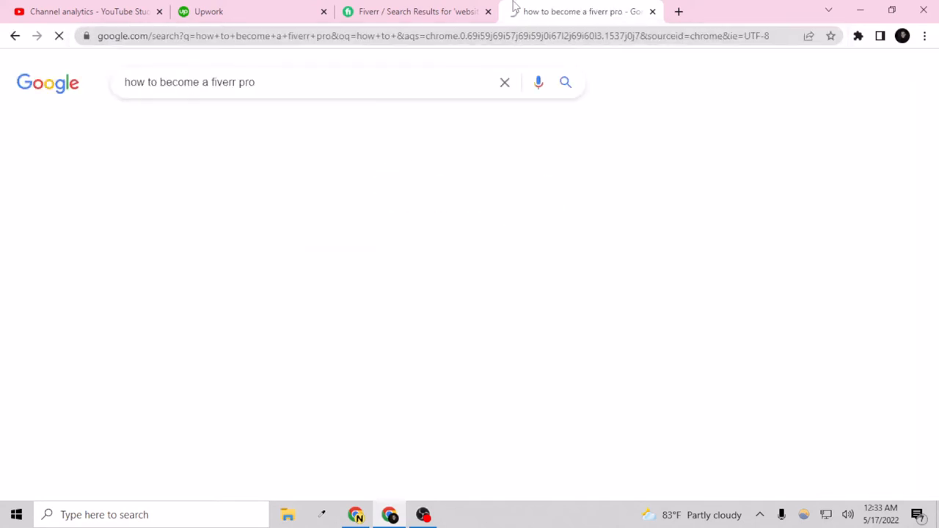
scroll(180, 253, down, 5)
scroll(179, 253, down, 5)
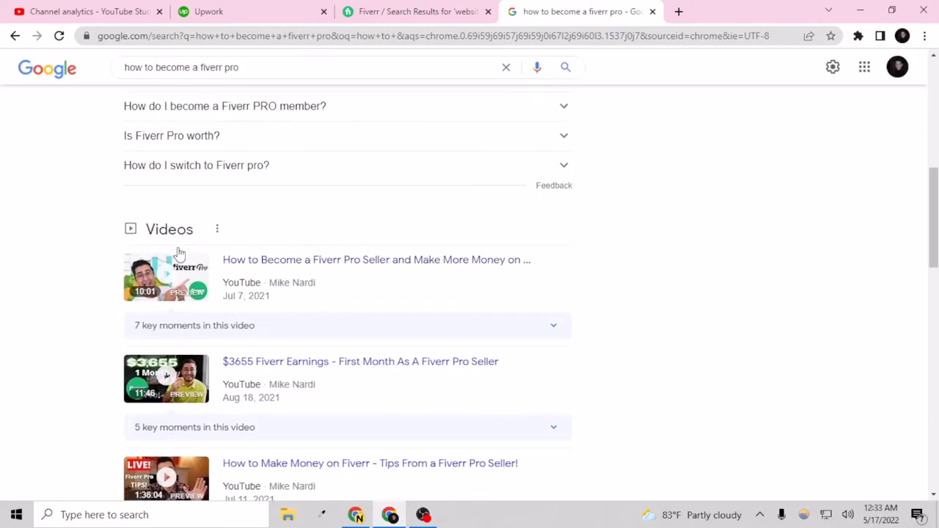
scroll(180, 253, down, 5)
scroll(180, 253, up, 2)
scroll(179, 253, down, 5)
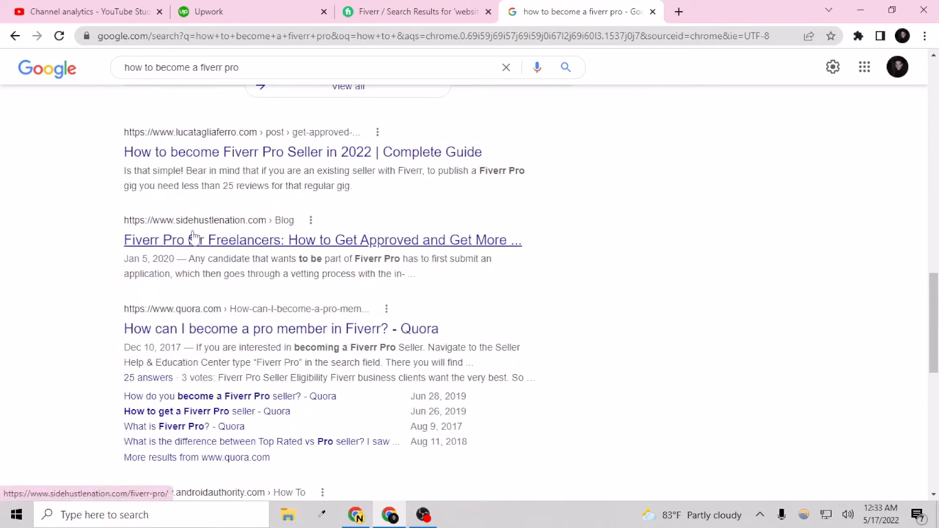
scroll(88, 191, down, 4)
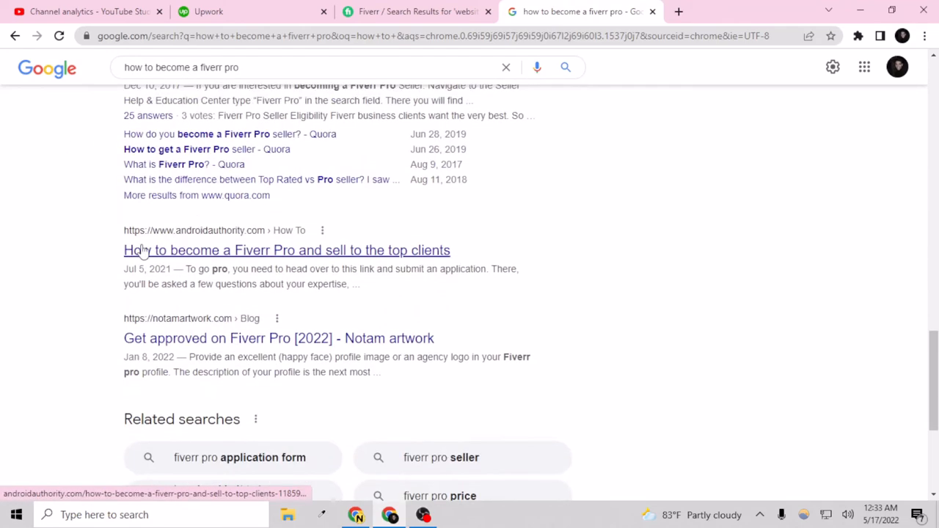
scroll(145, 250, up, 6)
scroll(145, 250, up, 5)
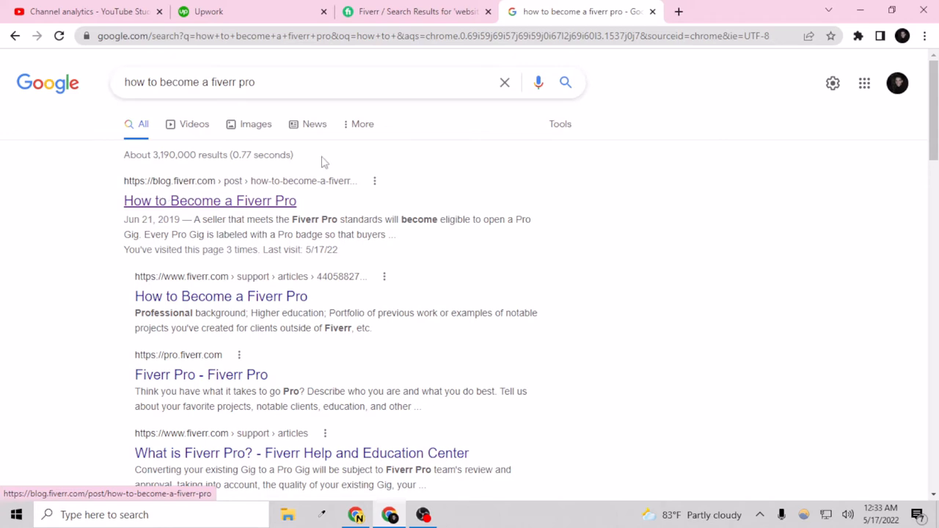
click(204, 205)
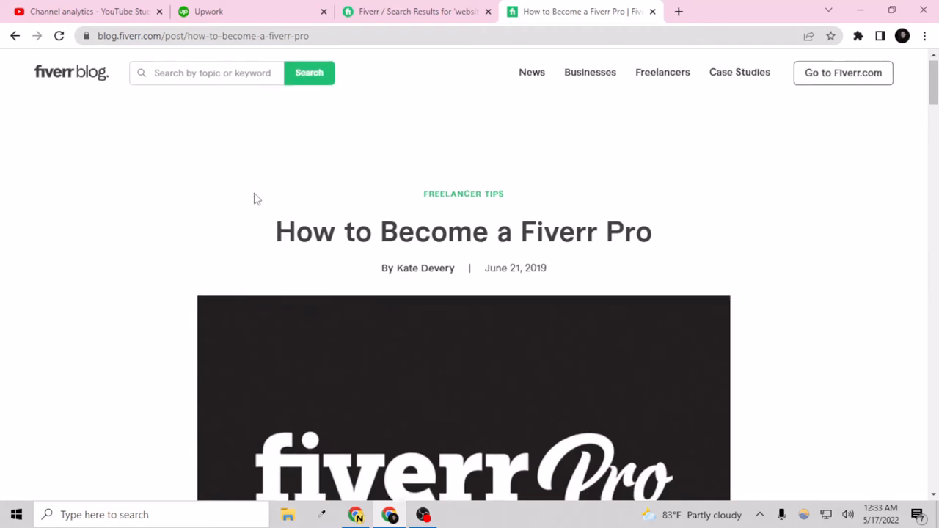
scroll(257, 198, down, 5)
scroll(257, 198, down, 5)
scroll(257, 198, down, 3)
scroll(261, 198, down, 5)
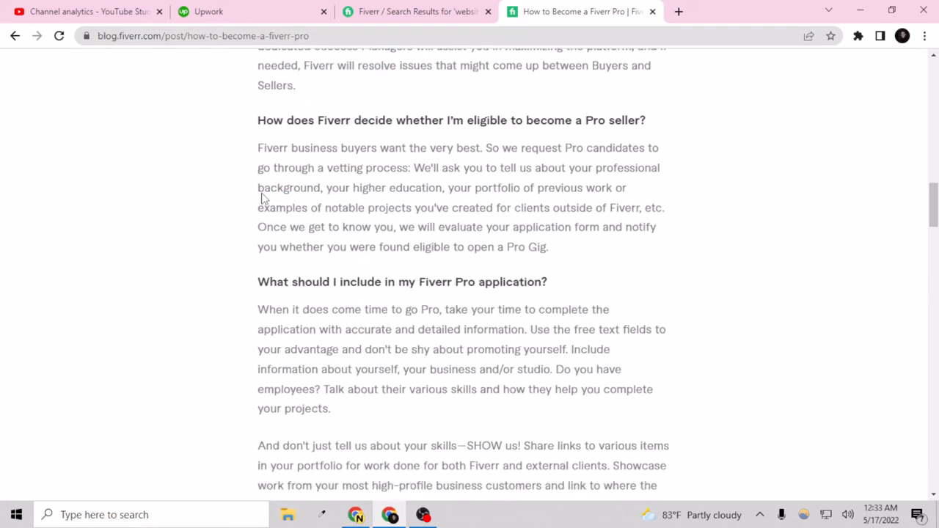
scroll(260, 198, down, 5)
scroll(260, 198, down, 4)
scroll(260, 198, down, 2)
scroll(260, 198, down, 5)
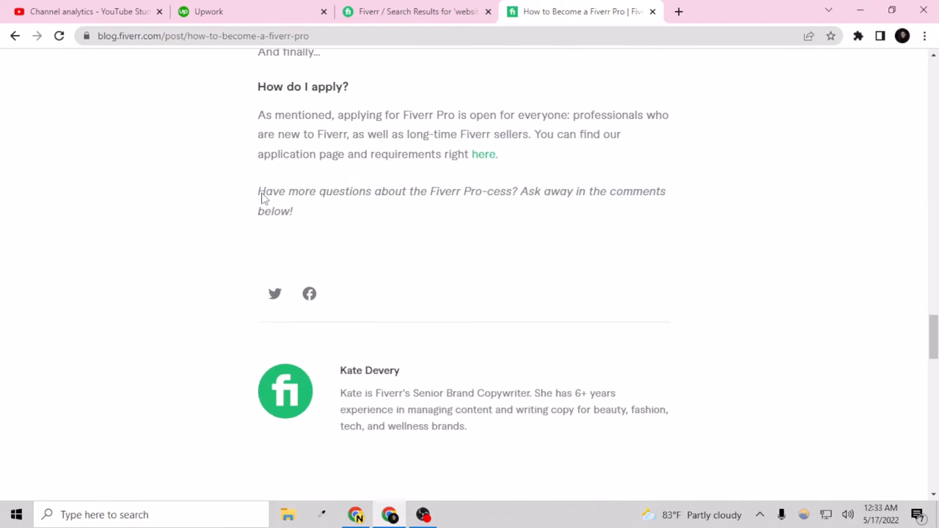
scroll(261, 198, down, 5)
scroll(260, 198, down, 2)
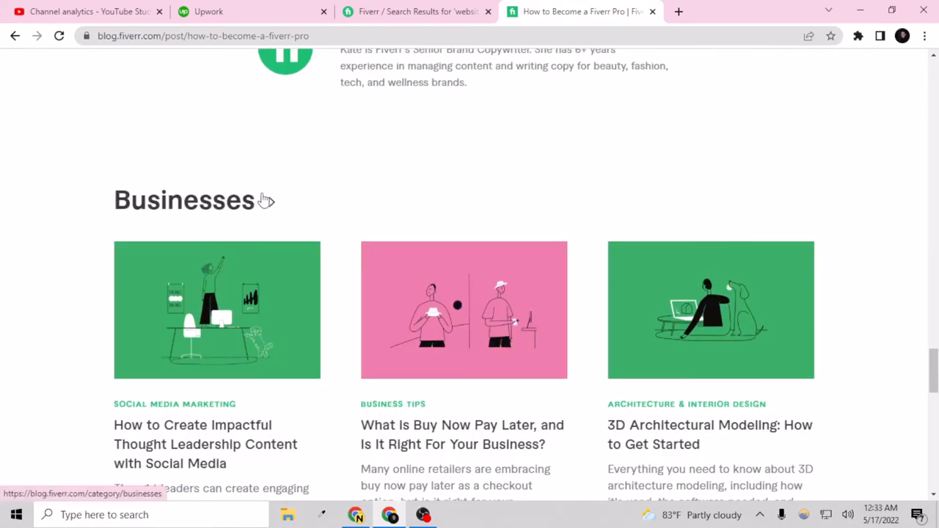
scroll(265, 199, up, 2)
scroll(265, 200, up, 2)
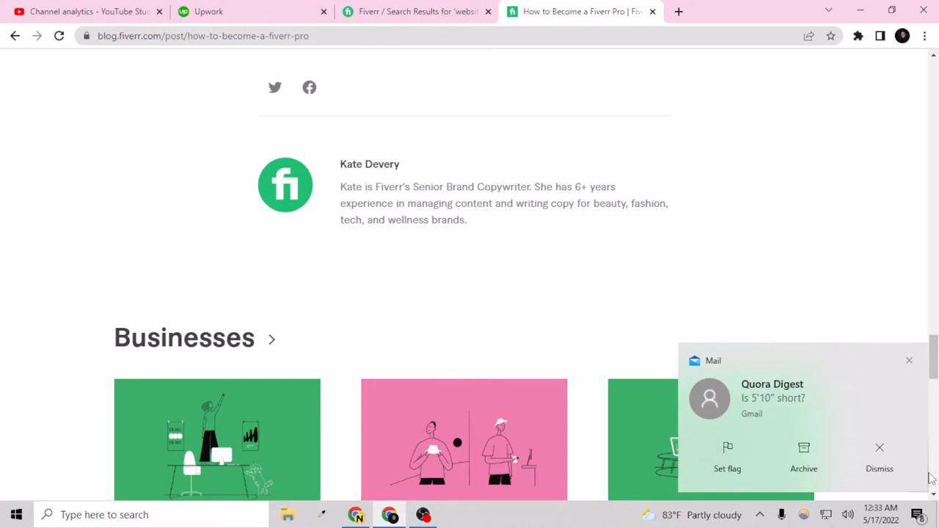
Step: Read down to the 'How do I apply?' section, dismissing the mail notification on the way
click(880, 459)
scroll(443, 358, up, 3)
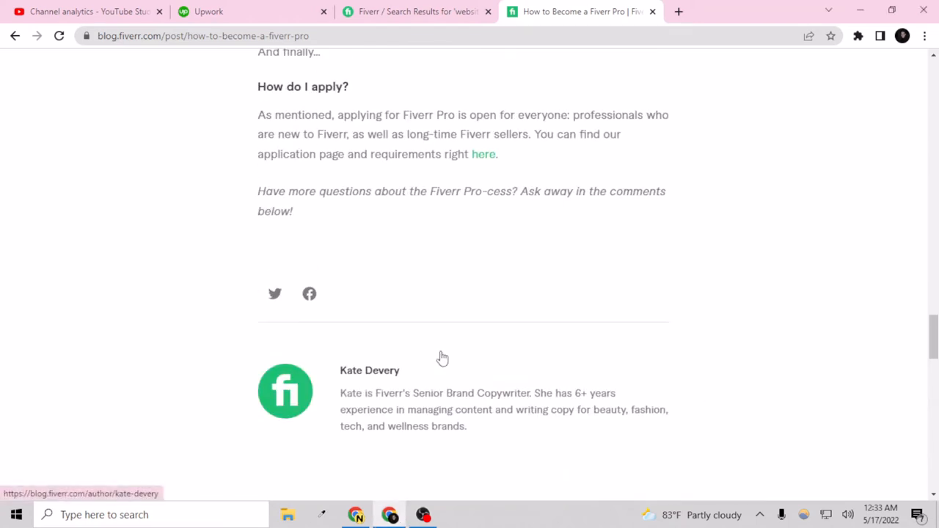
scroll(443, 357, up, 3)
scroll(442, 358, up, 2)
scroll(213, 367, down, 2)
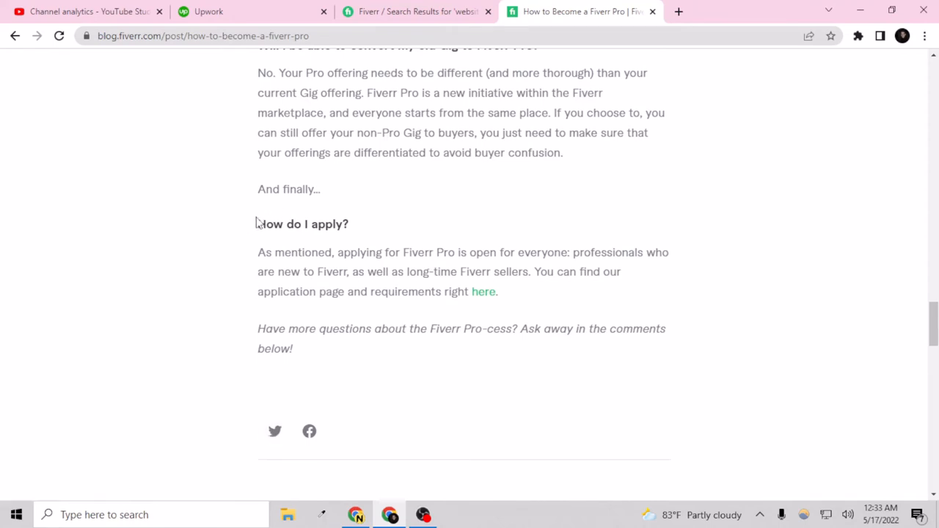
Step: Highlight and read the 'How do I apply?' text about Fiverr Pro being open for everyone, then clear the selection
drag(259, 224, 381, 225)
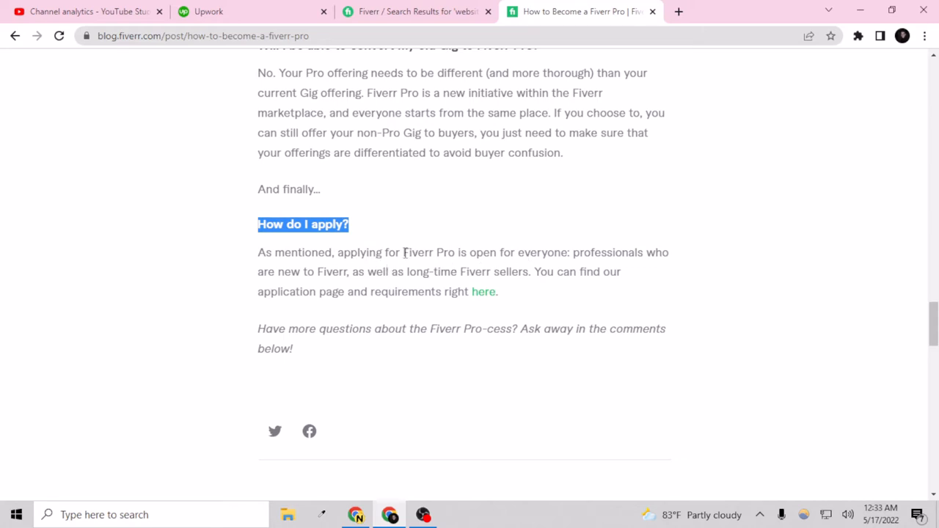
drag(403, 253, 570, 252)
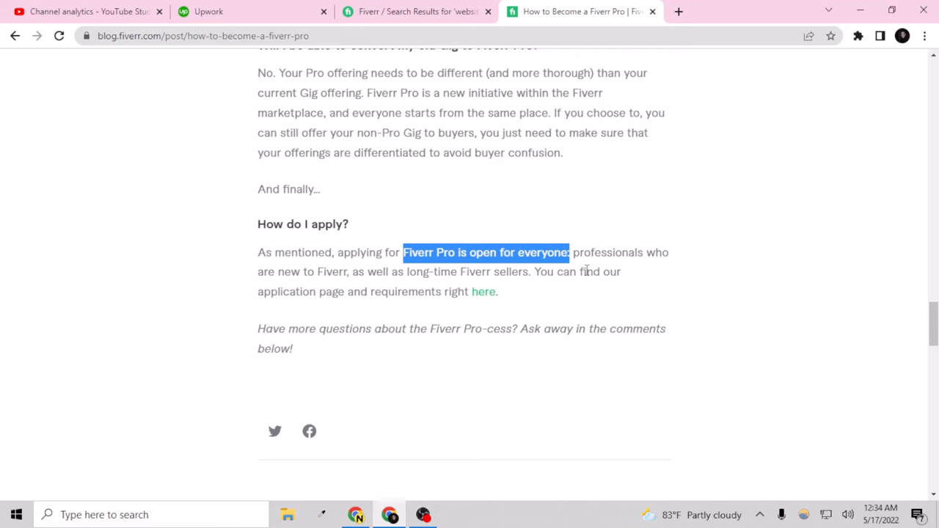
mouse_move(573, 252)
mouse_down()
mouse_move(389, 271)
mouse_move(533, 273)
mouse_up()
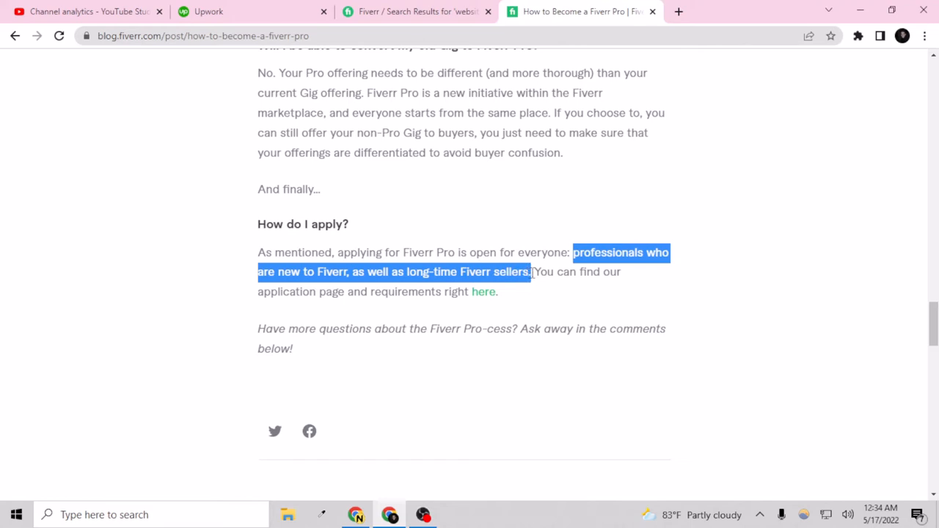
click(675, 281)
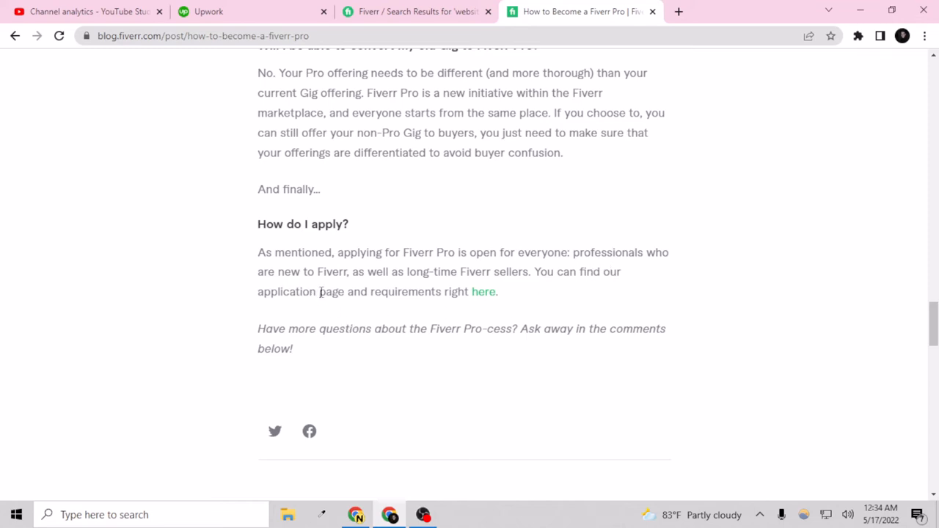
double_click(453, 291)
click(454, 291)
Step: Follow the application 'here' link in a new tab to the Sign In to Fiverr page and focus its email field
middle_click(477, 295)
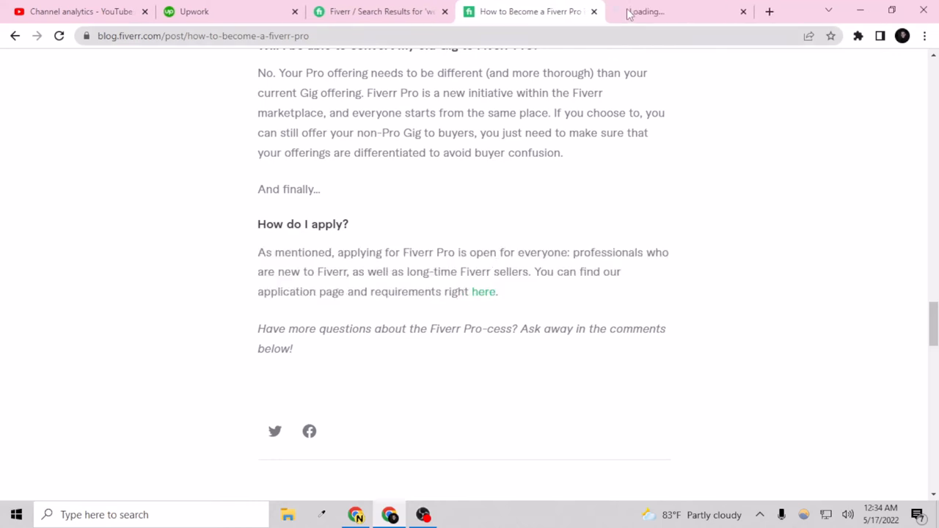
click(661, 11)
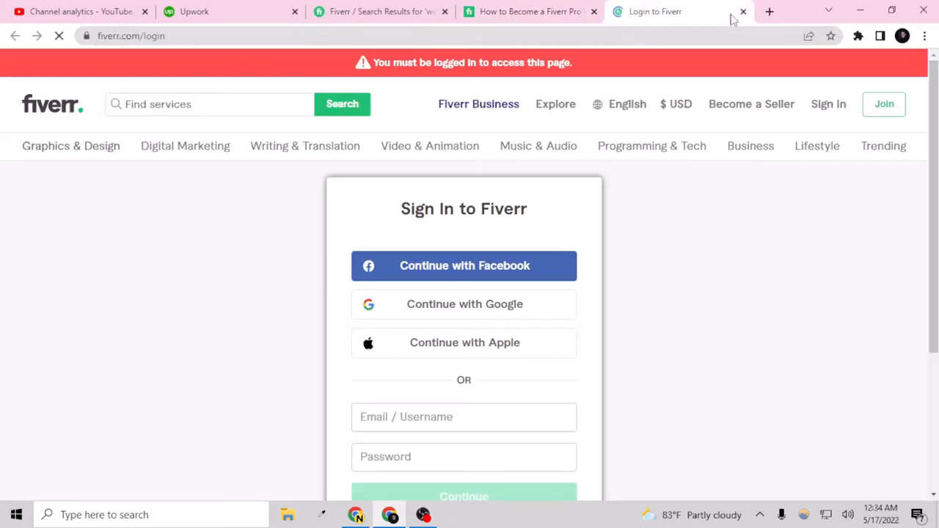
scroll(679, 231, down, 2)
scroll(678, 231, up, 2)
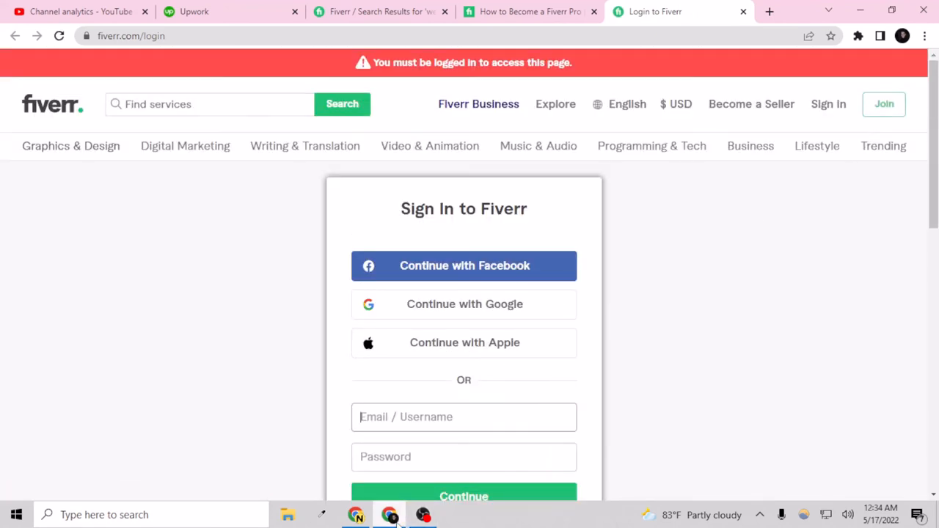
scroll(709, 342, down, 2)
click(475, 411)
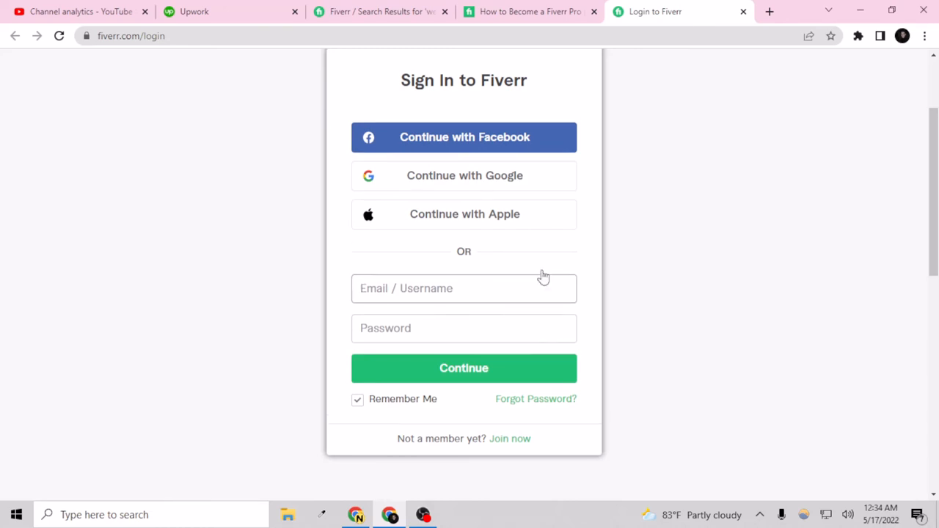
scroll(543, 279, up, 2)
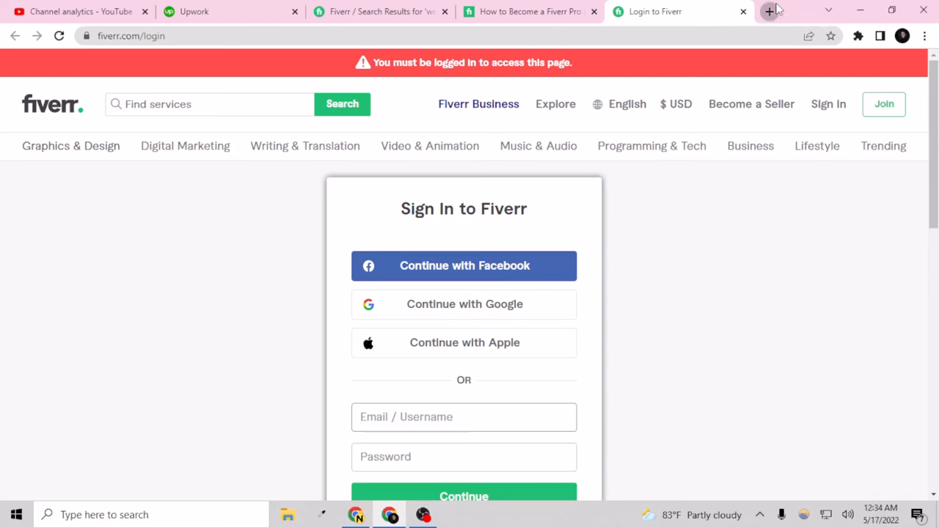
Step: Search Google for 'fiverr pro application form' in a new tab to see image results
click(769, 11)
text(fiverr pro)
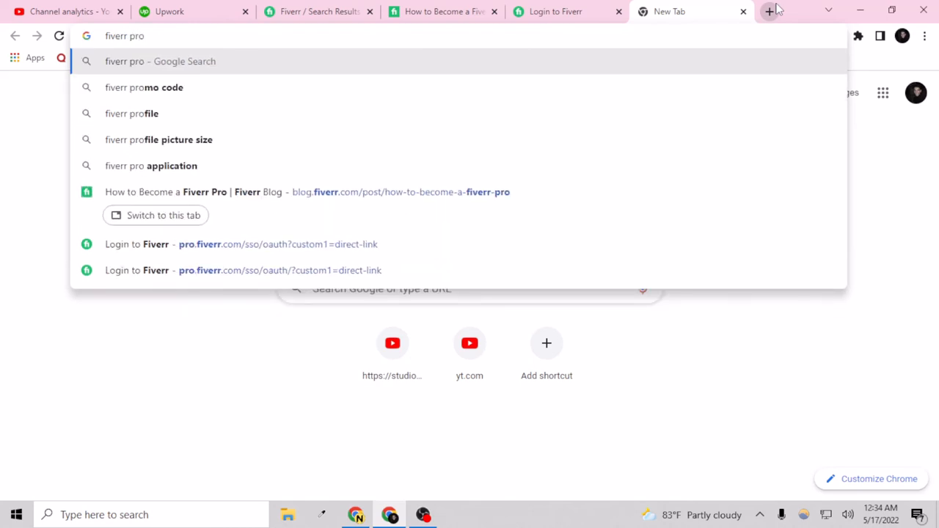
key(Down)
key(Down)
key(Down)
text(for)
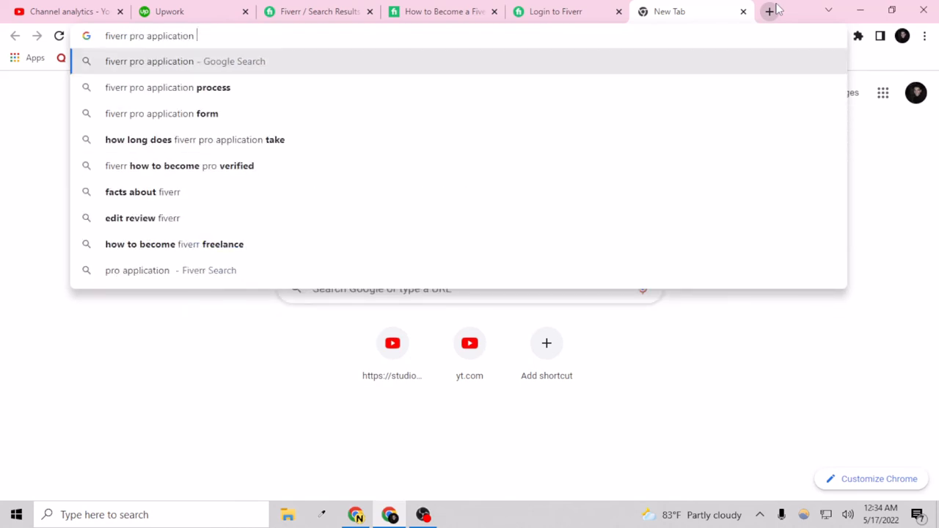
key(Return)
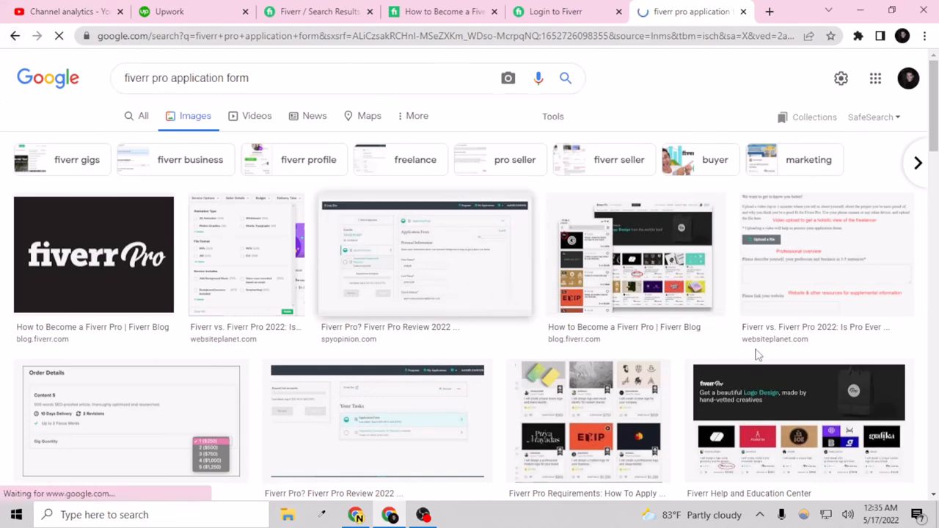
scroll(636, 348, down, 3)
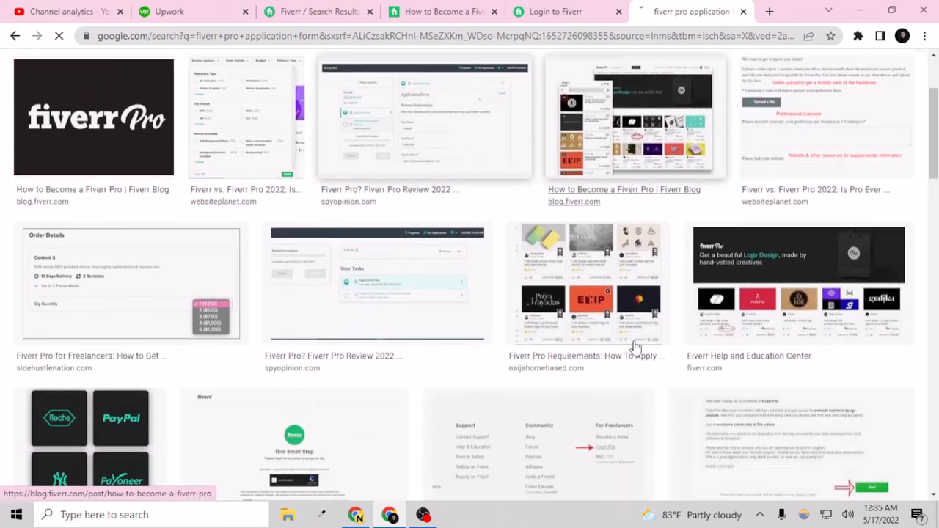
scroll(635, 348, down, 2)
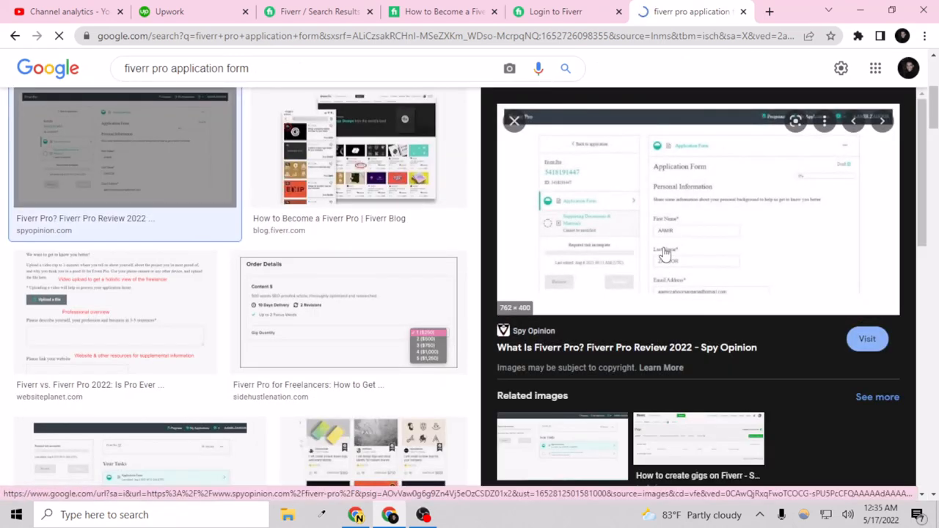
scroll(684, 209, down, 3)
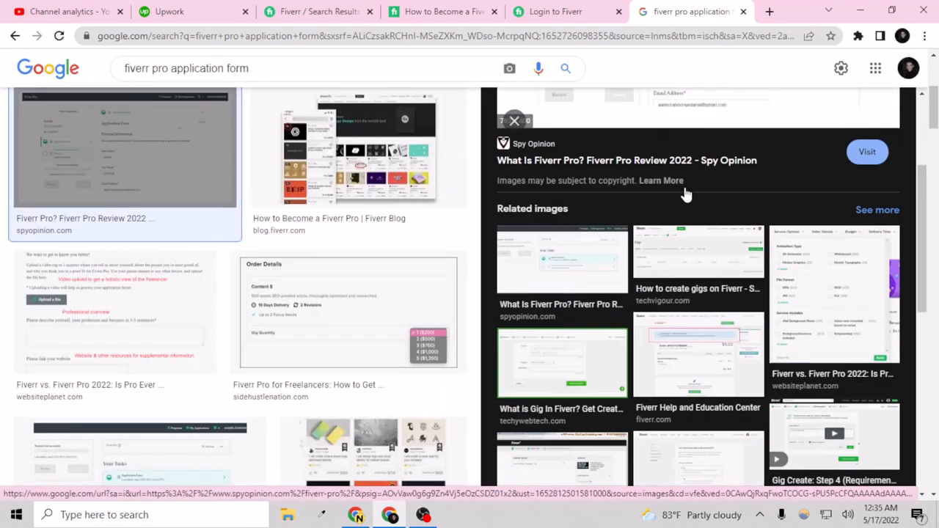
scroll(685, 198, up, 2)
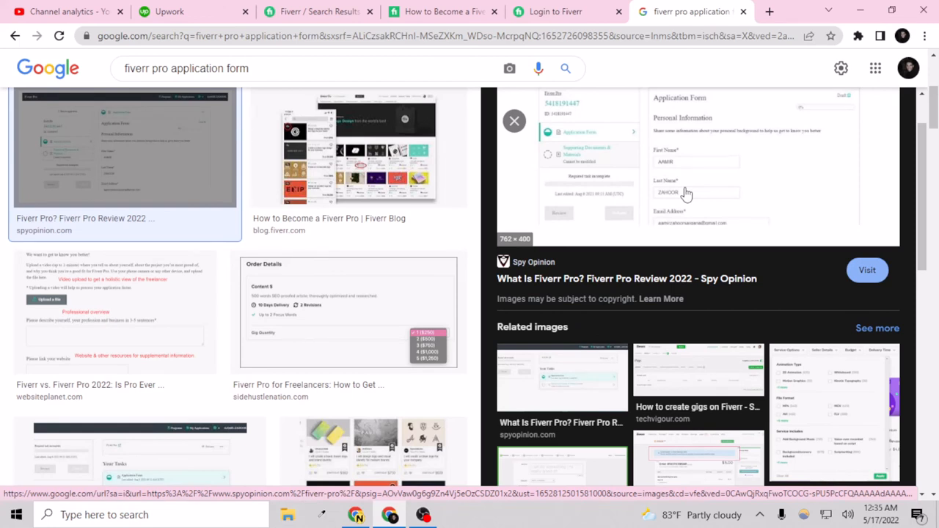
scroll(679, 196, up, 3)
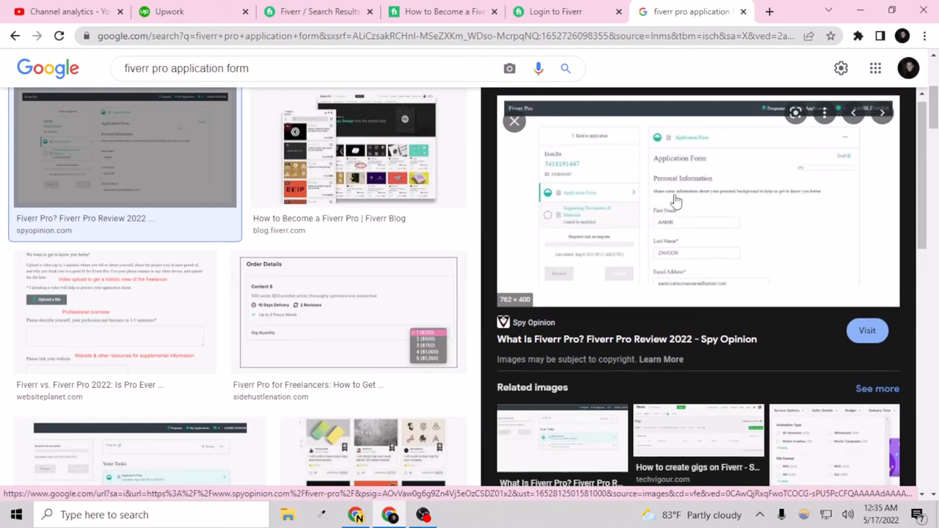
Step: Close the image results, sign-in and blog article tabs to return to the website design results
click(743, 11)
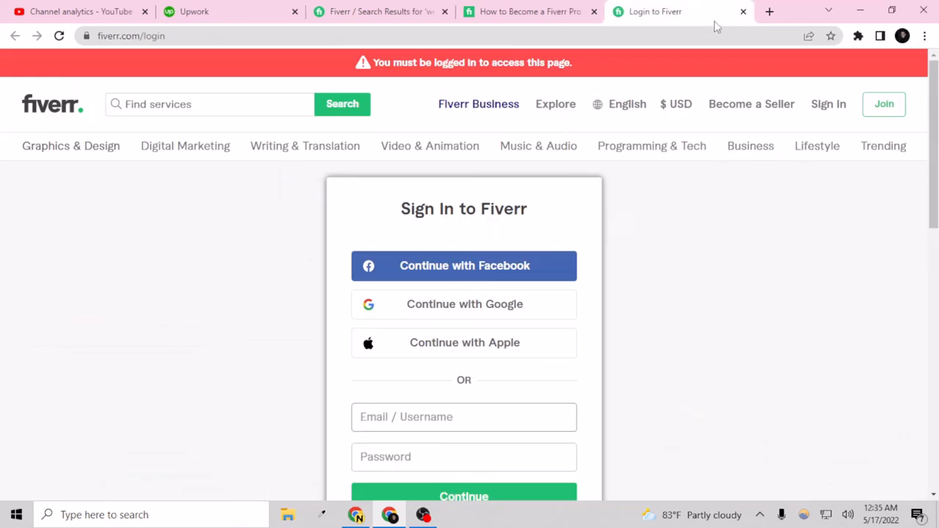
click(743, 11)
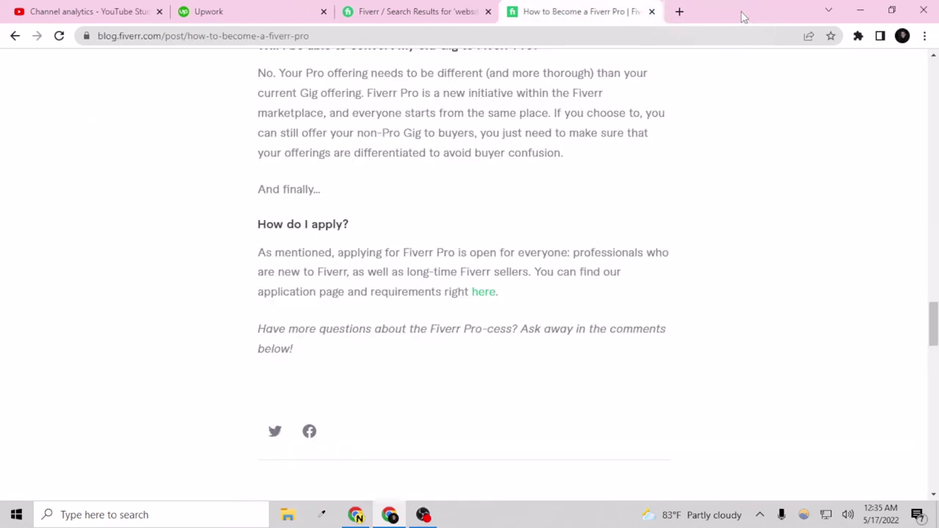
click(653, 12)
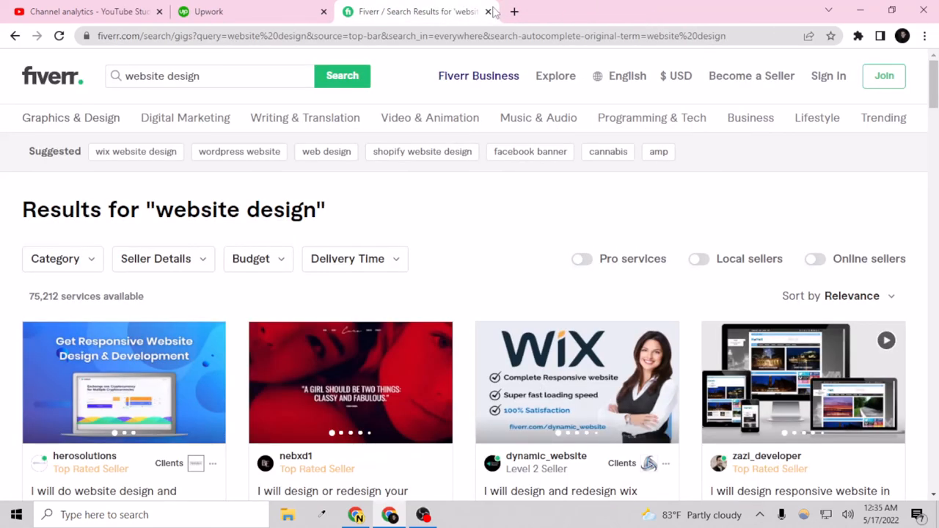